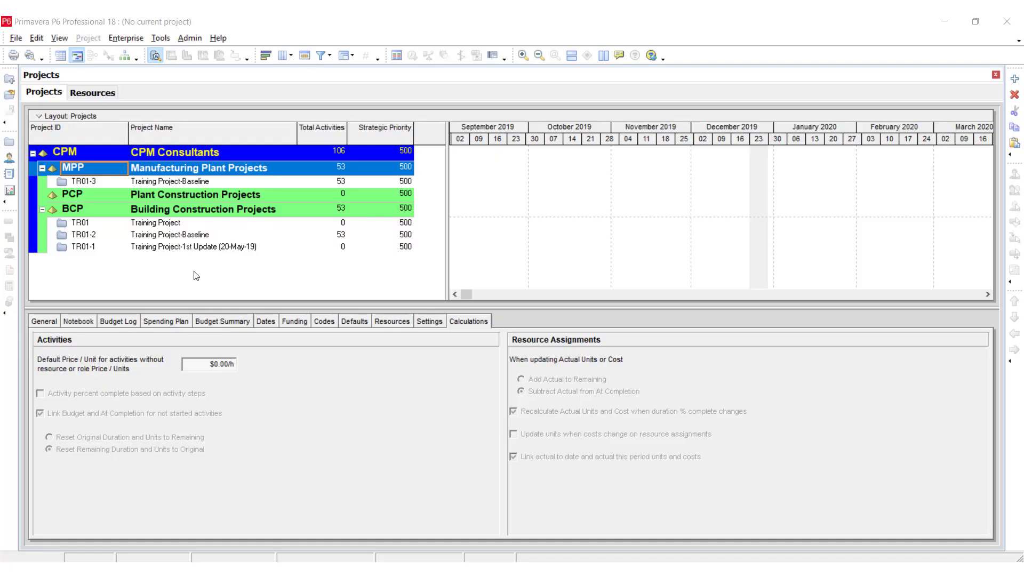
Select the TR01-1 Training Project-1st Update (20-May-19) project in the Projects list.
{"action": "left_click", "coordinate": [208, 249]}
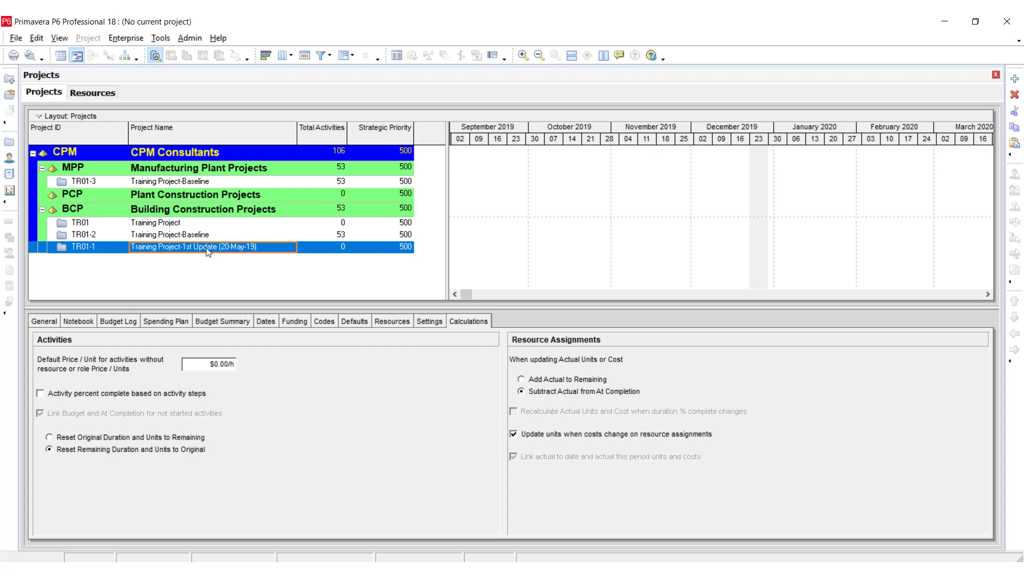
Open the TR01-1 Training Project-1st Update project to list its activities by WBS.
{"action": "right_click", "coordinate": [207, 249]}
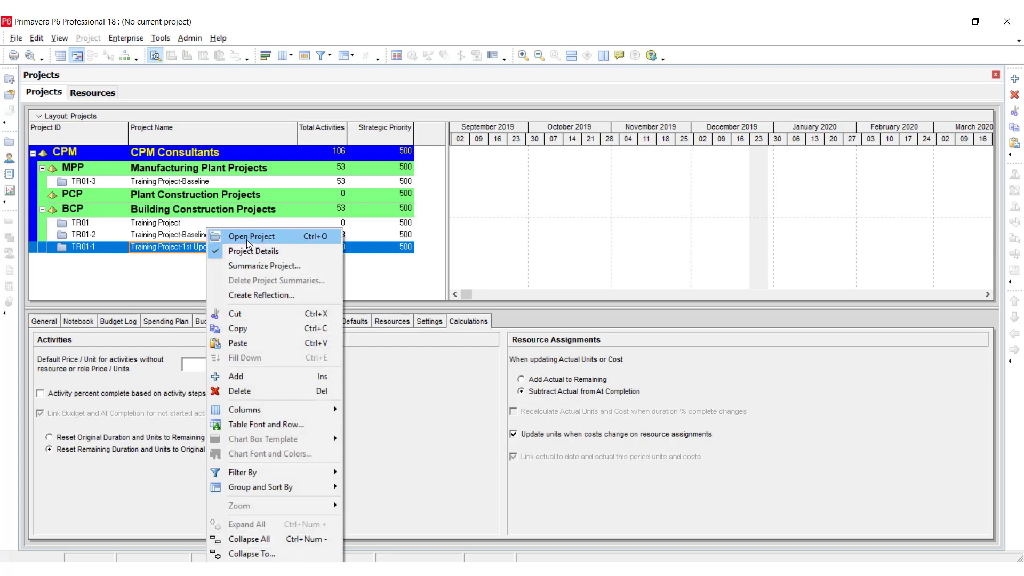
{"action": "left_click", "coordinate": [247, 239]}
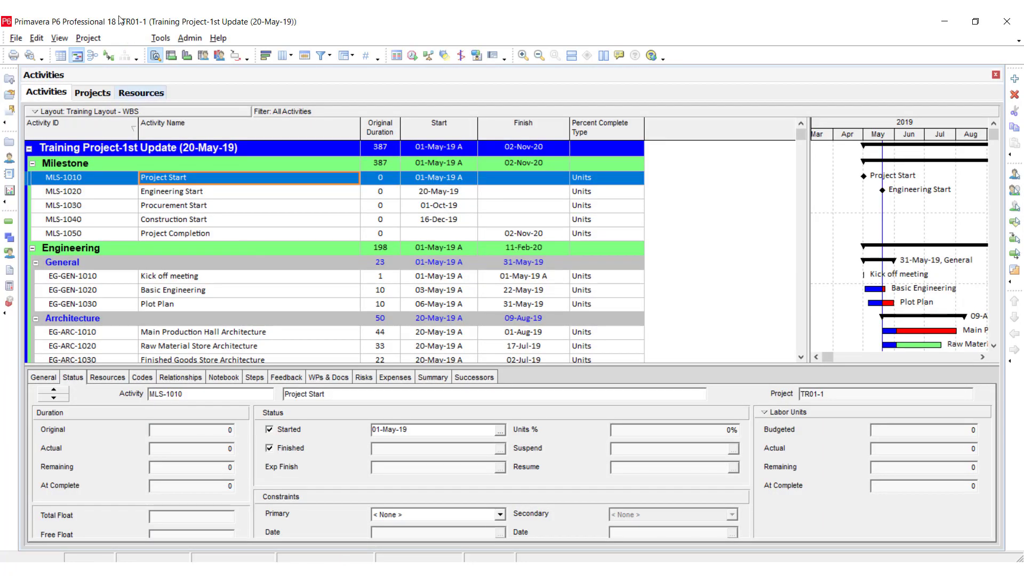
{"action": "left_click", "coordinate": [91, 38]}
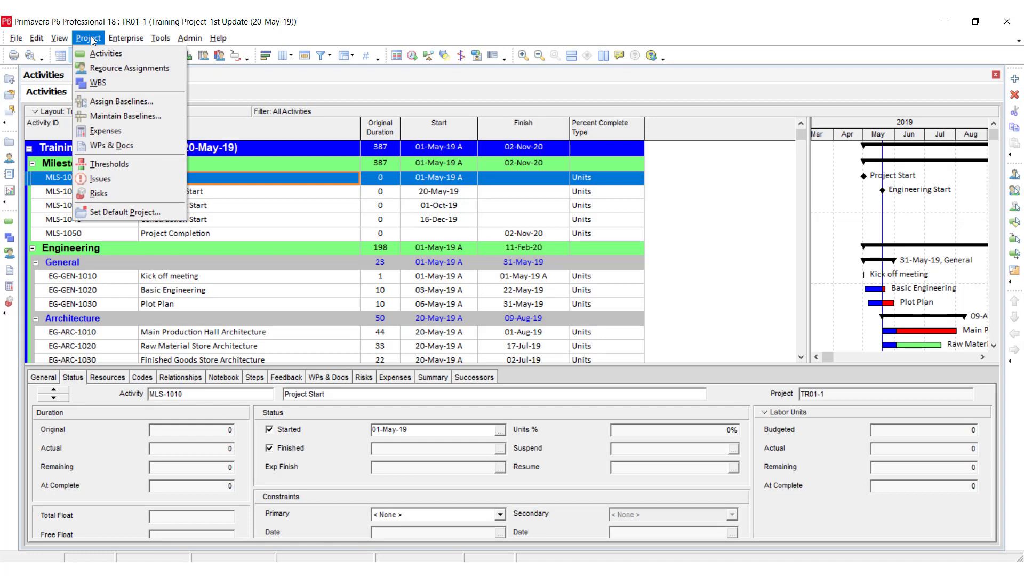
Open Maintain Baselines and begin adding a new baseline to the 1st Update project.
{"action": "left_click", "coordinate": [103, 116]}
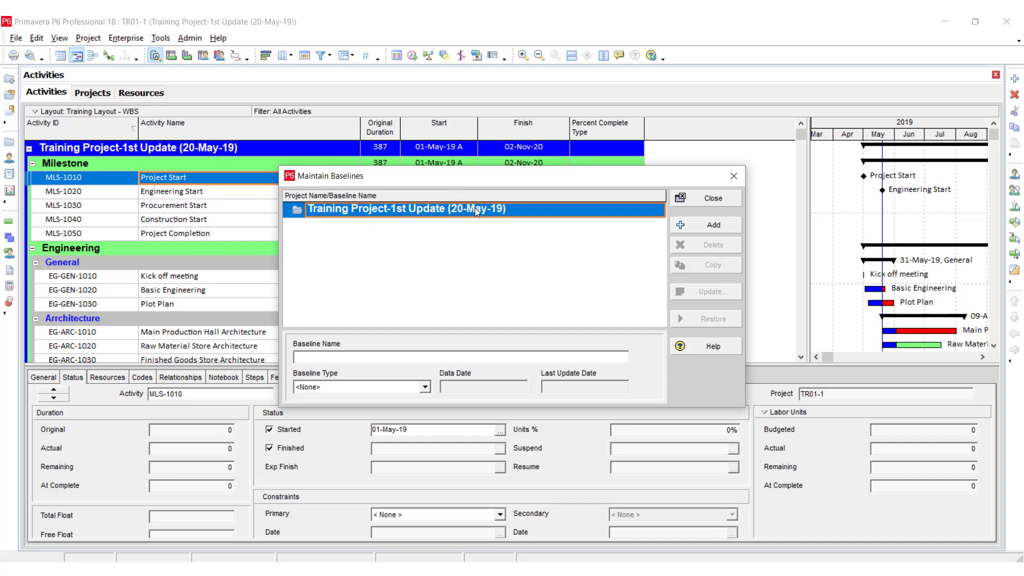
{"action": "left_click", "coordinate": [700, 224]}
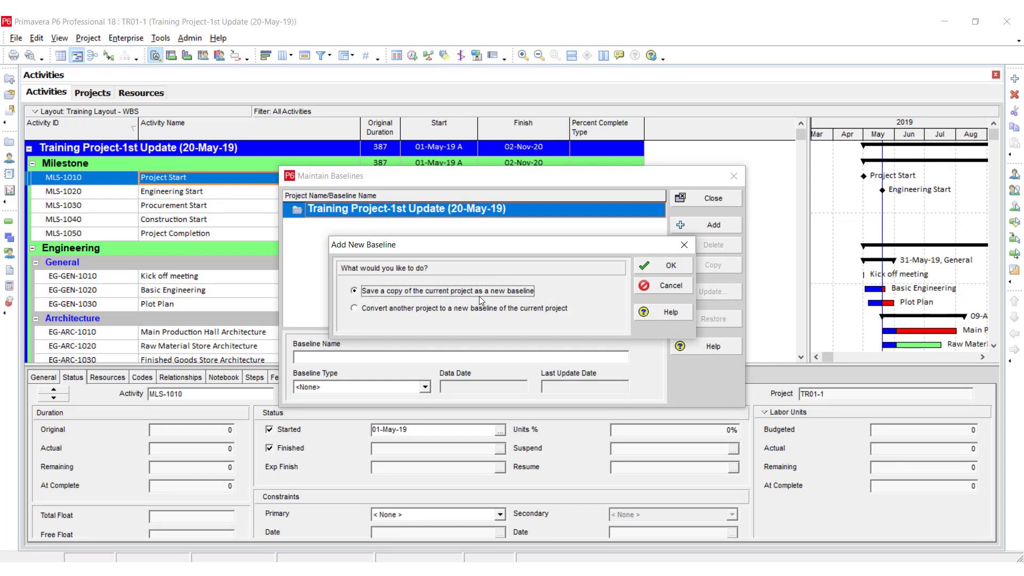
Convert the TR01-2 Training Project-Baseline project into a new baseline of the 1st Update.
{"action": "left_click", "coordinate": [354, 311]}
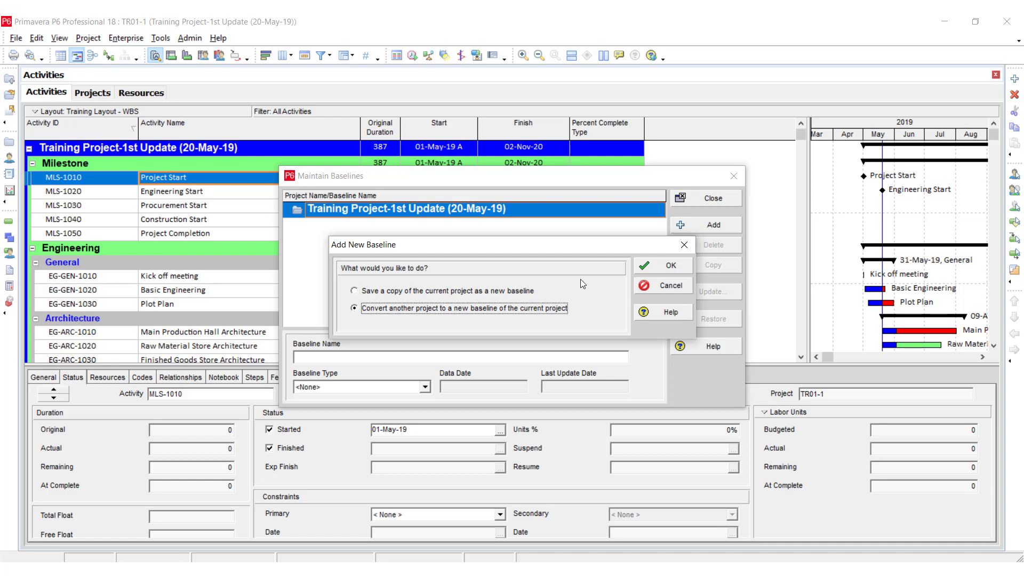
{"action": "left_click", "coordinate": [657, 269]}
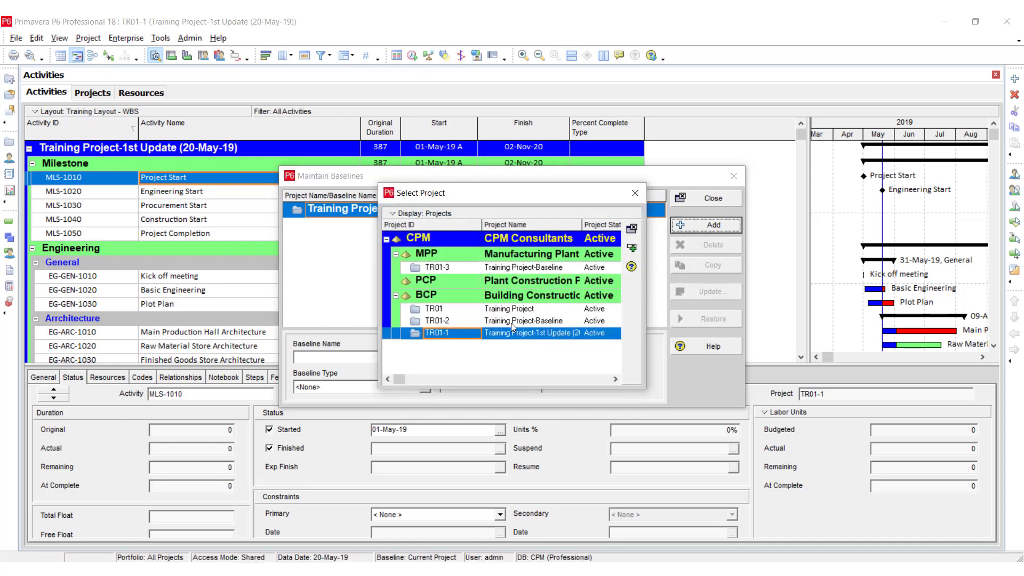
{"action": "left_click", "coordinate": [396, 255]}
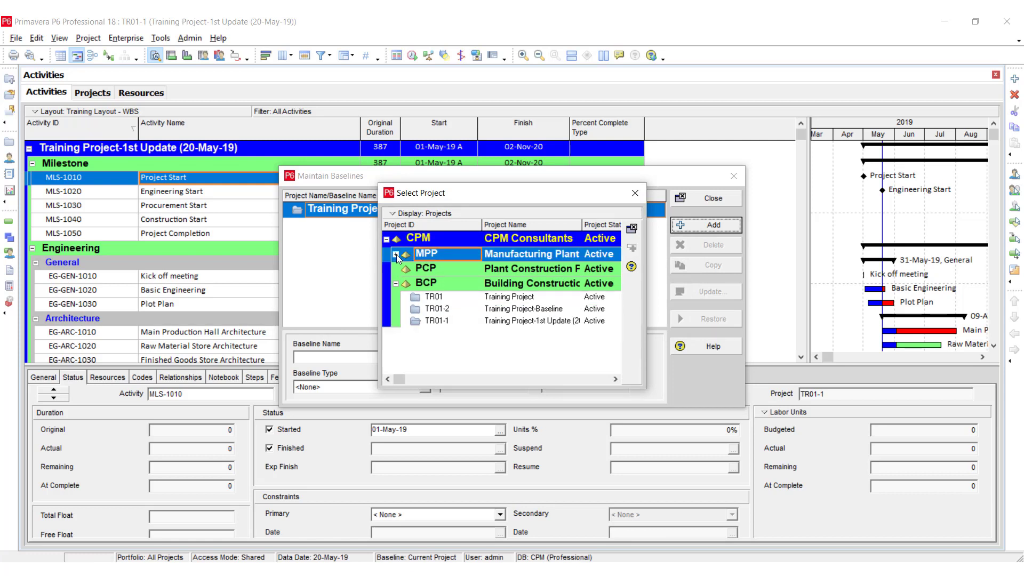
{"action": "double_click", "coordinate": [555, 309]}
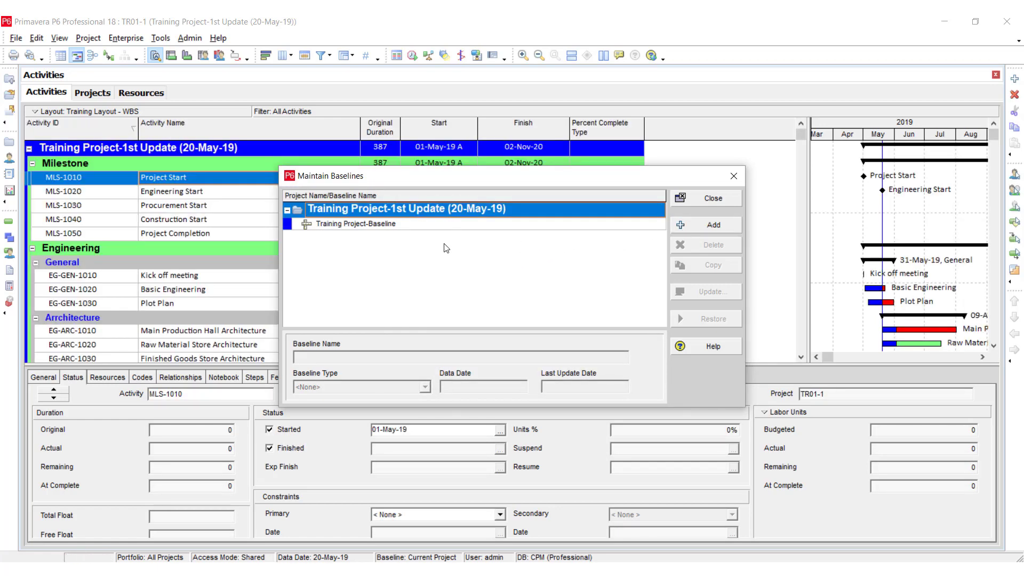
{"action": "left_click", "coordinate": [393, 224]}
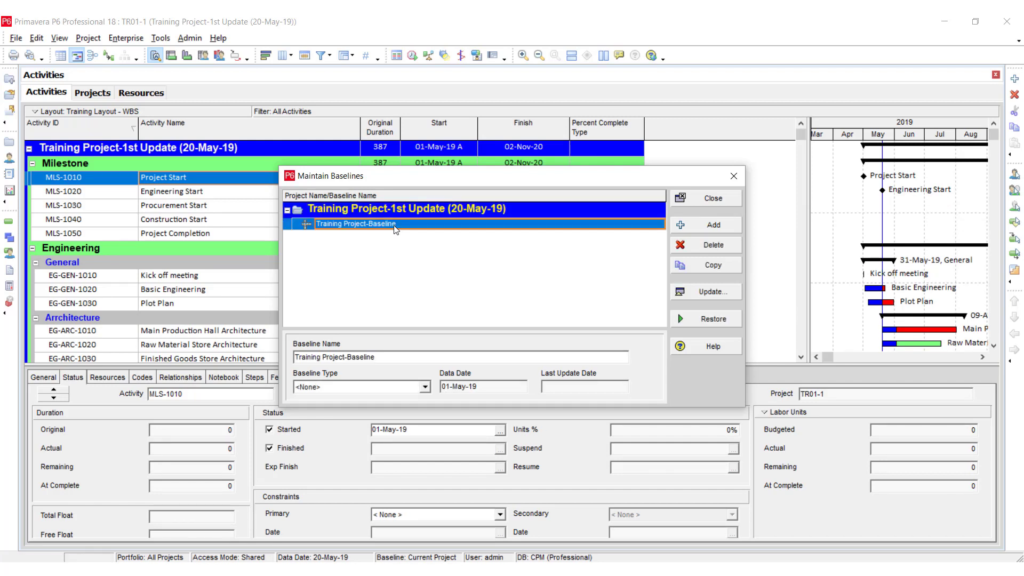
Set Training Project-Baseline's baseline type to Initial Plan and close Maintain Baselines.
{"action": "left_click", "coordinate": [386, 356]}
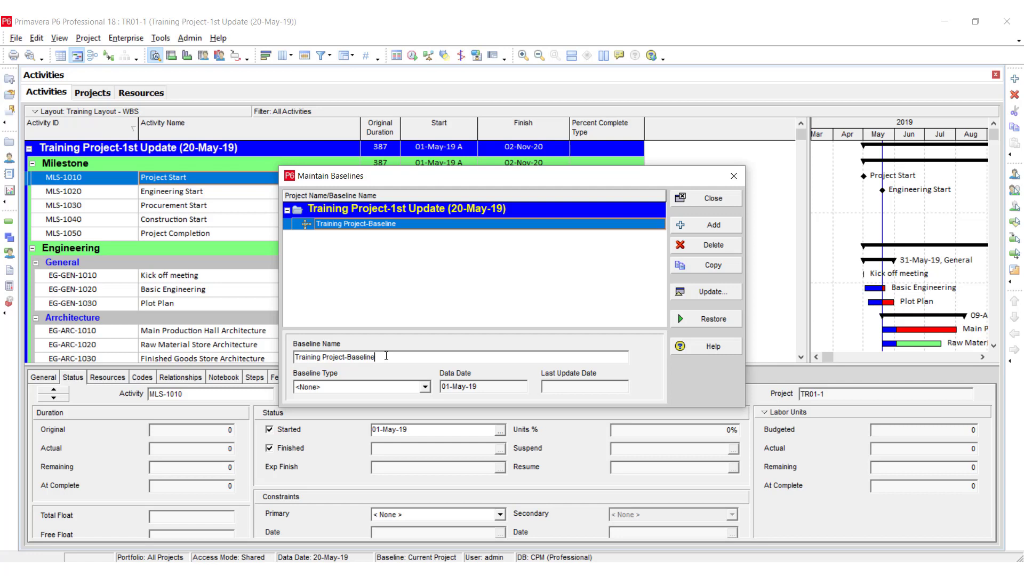
{"action": "left_click", "coordinate": [429, 390]}
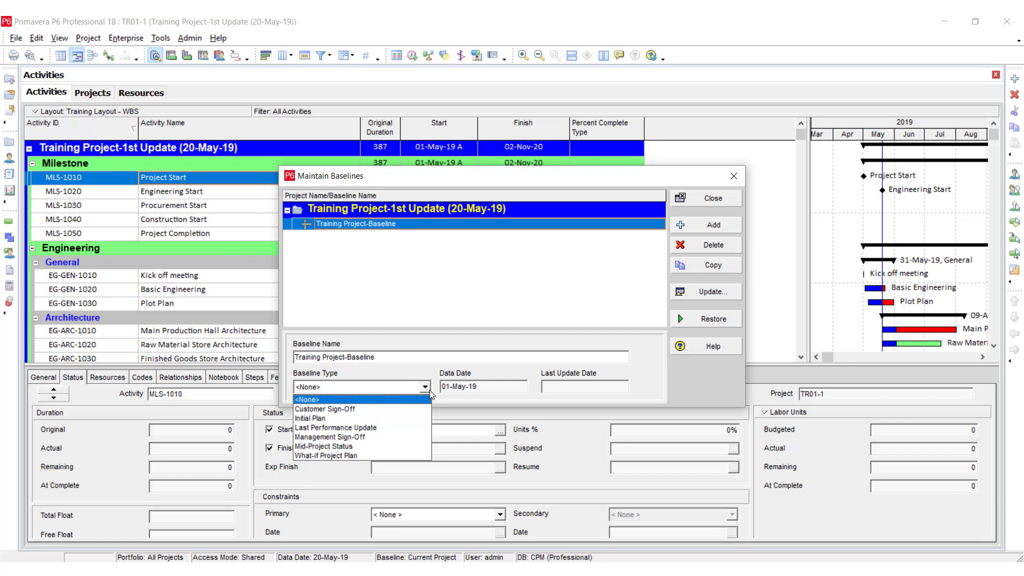
{"action": "left_click", "coordinate": [365, 420]}
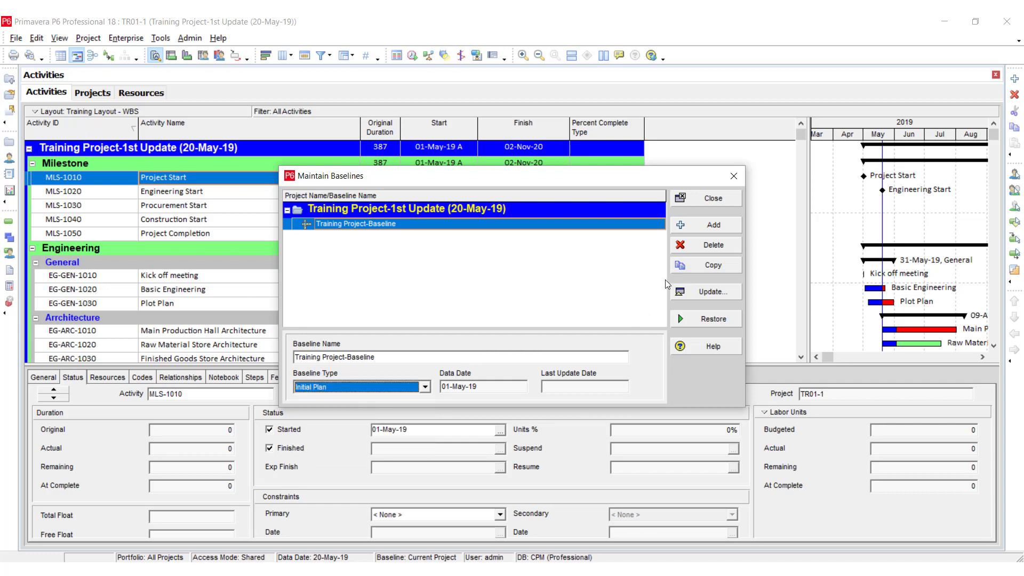
{"action": "left_click", "coordinate": [713, 199]}
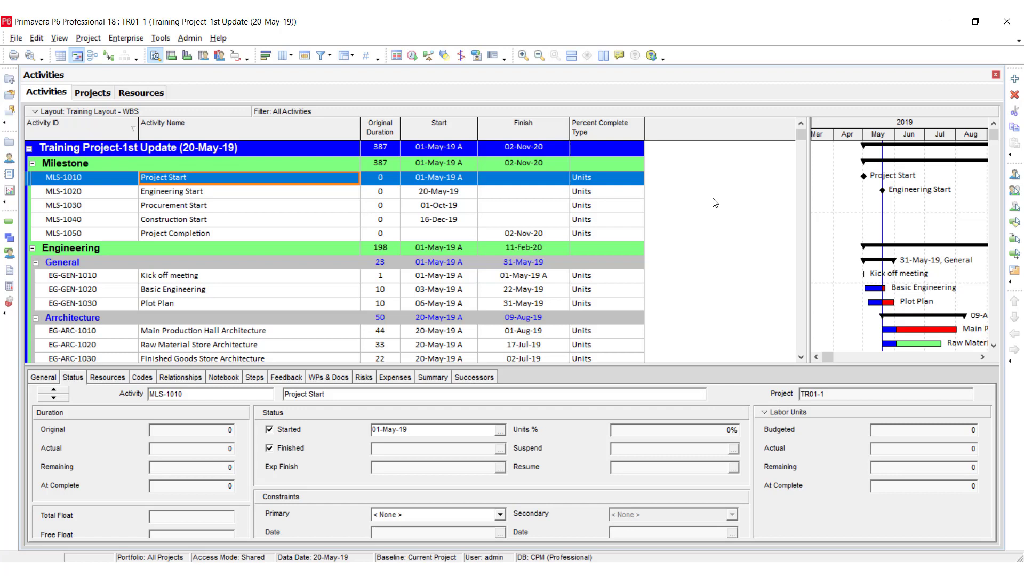
Assign Training Project-Baseline as both the Project Baseline and the Primary user baseline.
{"action": "left_click", "coordinate": [95, 39]}
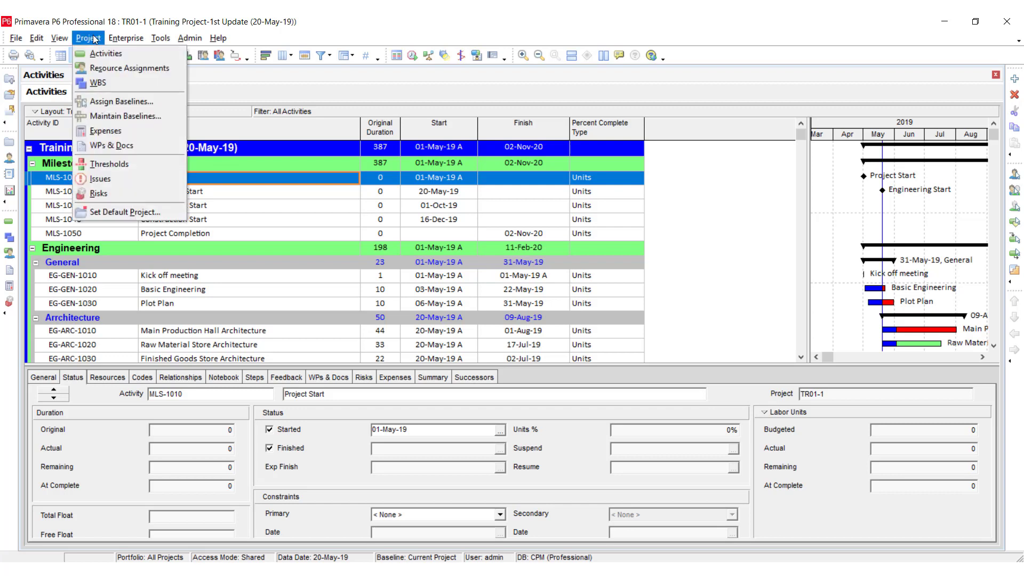
{"action": "left_click", "coordinate": [103, 101]}
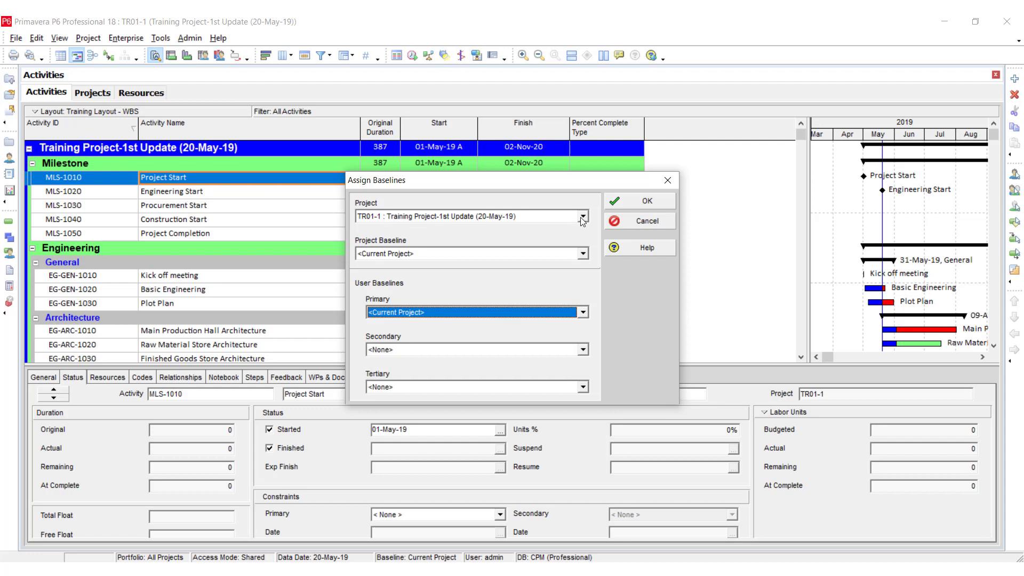
{"action": "left_click", "coordinate": [454, 254]}
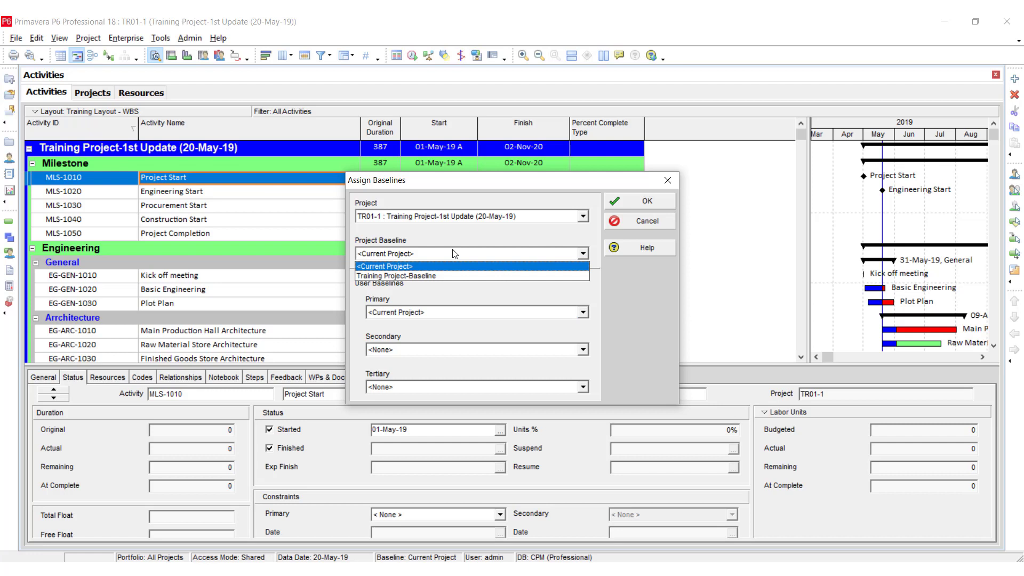
{"action": "left_click", "coordinate": [444, 276]}
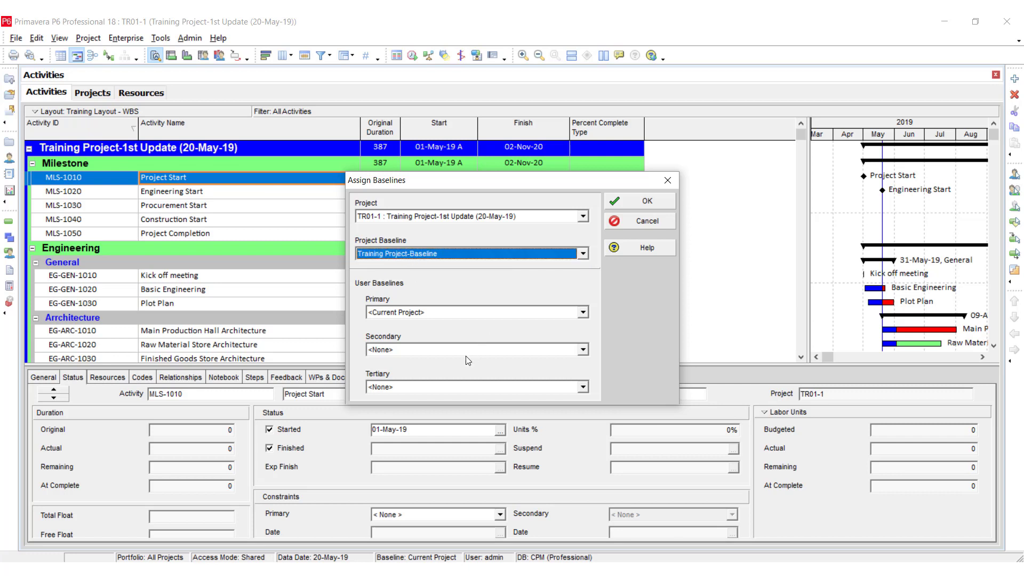
{"action": "left_click", "coordinate": [457, 310]}
{"action": "left_click", "coordinate": [456, 309]}
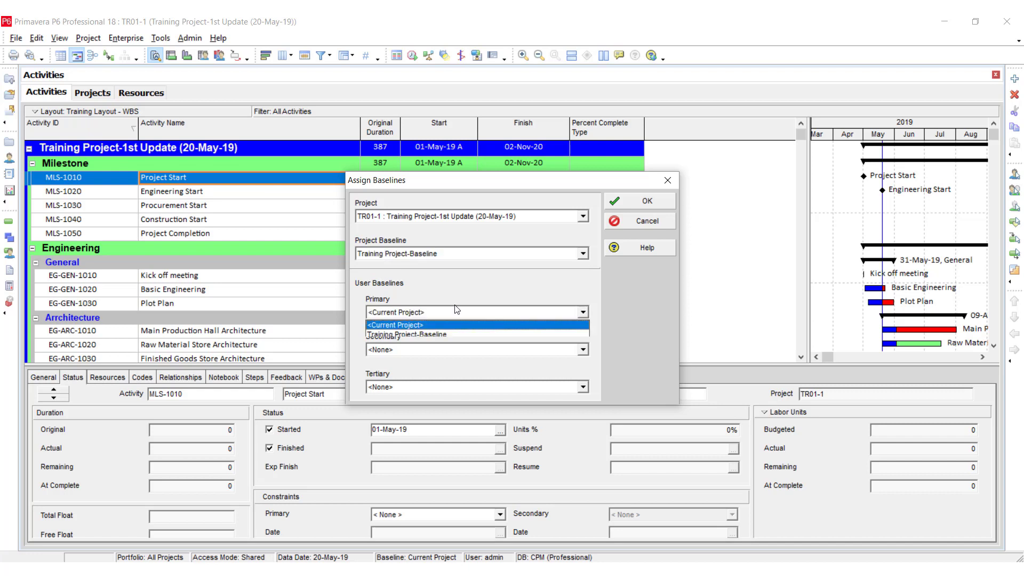
{"action": "left_click", "coordinate": [443, 334]}
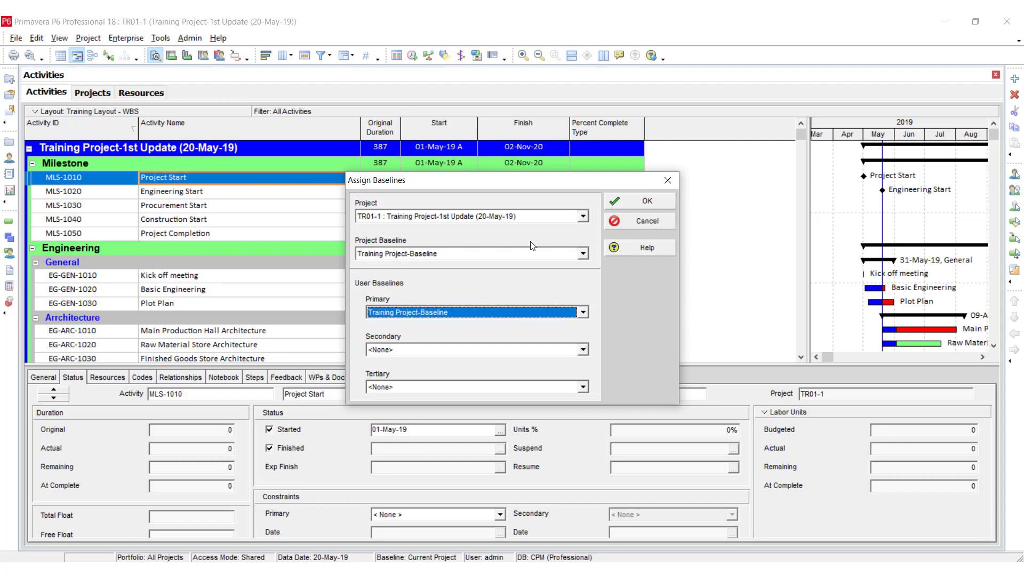
{"action": "left_click", "coordinate": [623, 208]}
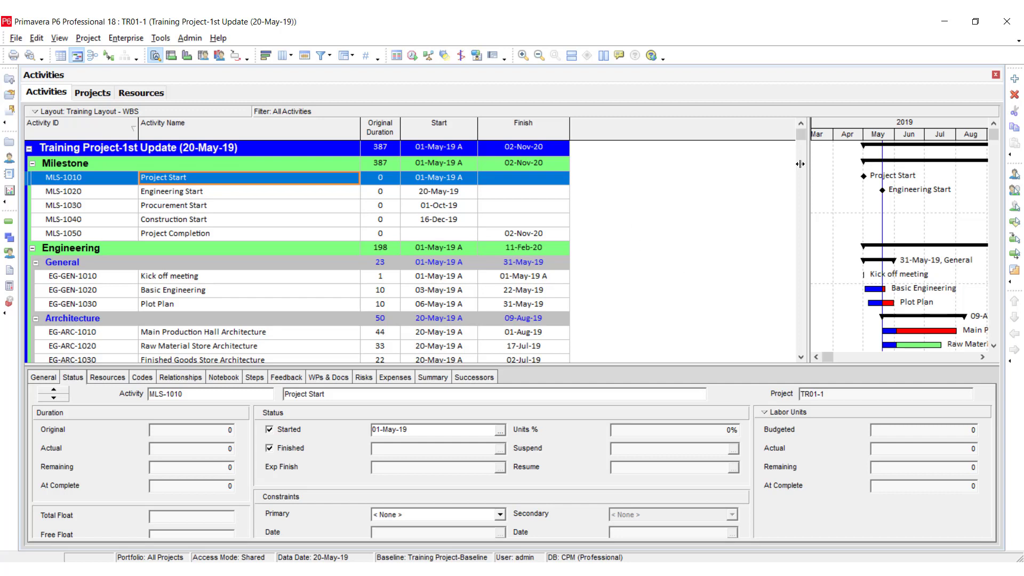
Add BL1 Early Start and BL1 Early Finish columns beside Start and Finish.
{"action": "right_click", "coordinate": [584, 127]}
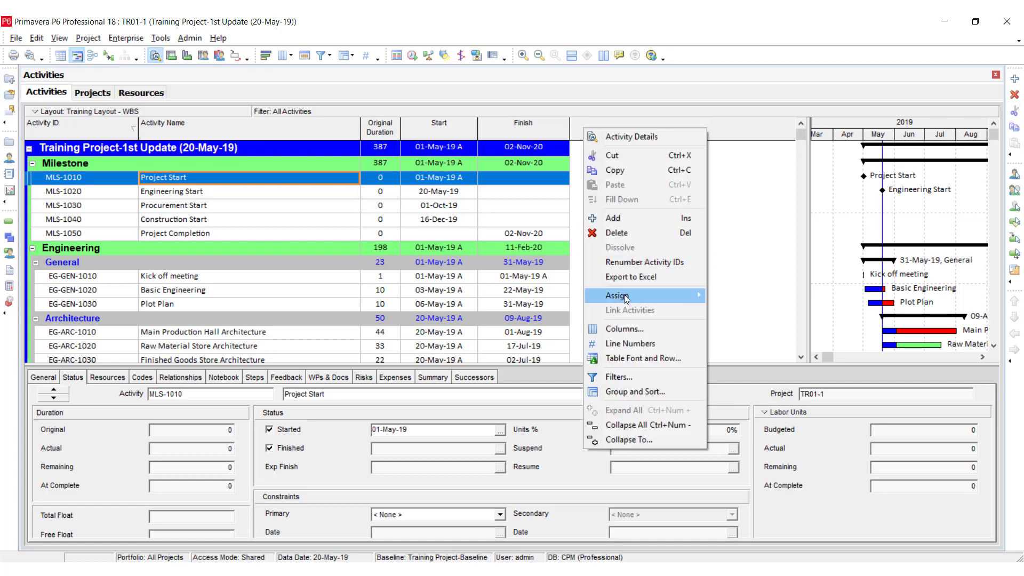
{"action": "left_click", "coordinate": [626, 324]}
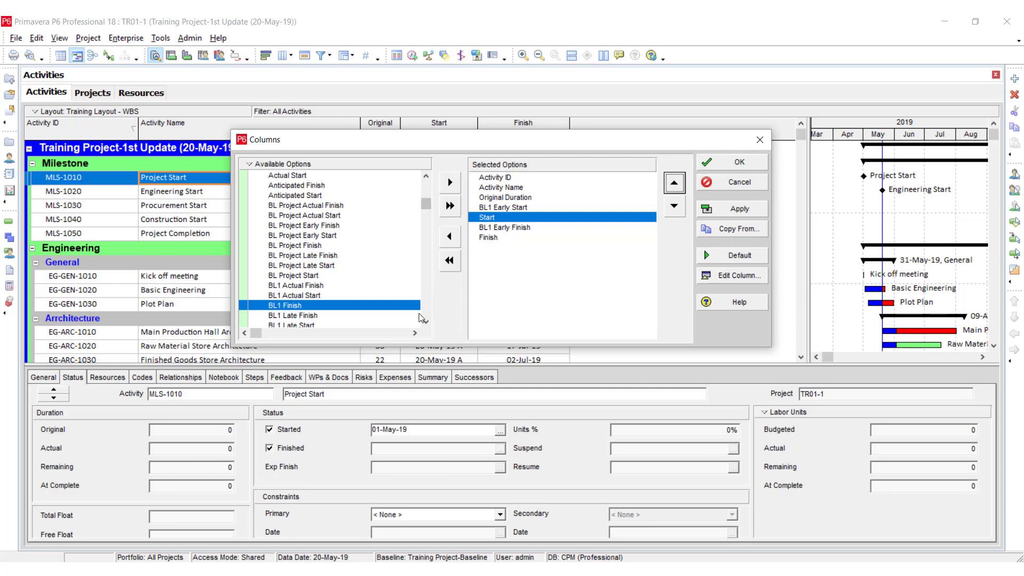
{"action": "left_click", "coordinate": [740, 209]}
{"action": "left_click", "coordinate": [734, 163]}
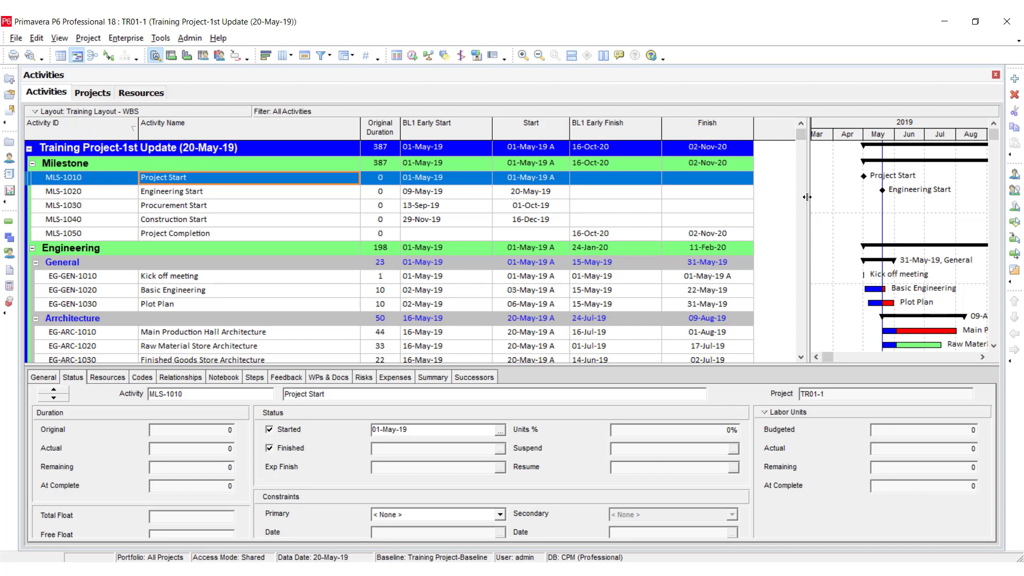
{"action": "left_click_drag", "start_coordinate": [800, 136], "coordinate": [801, 245]}
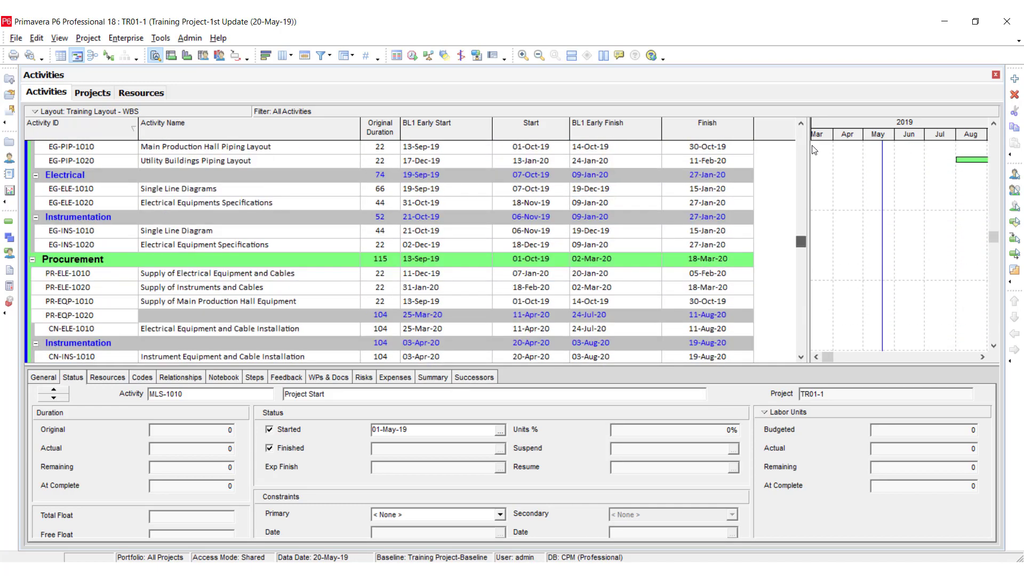
{"action": "left_click_drag", "start_coordinate": [814, 158], "coordinate": [814, 82]}
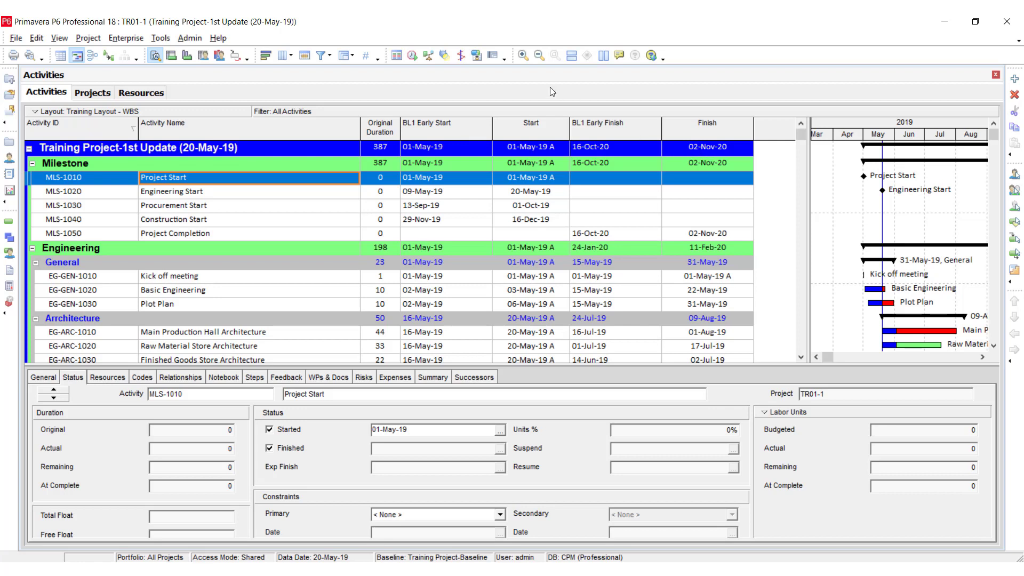
Draw a progress line on the Gantt chart and narrow the Activity Name column.
{"action": "left_click", "coordinate": [460, 56]}
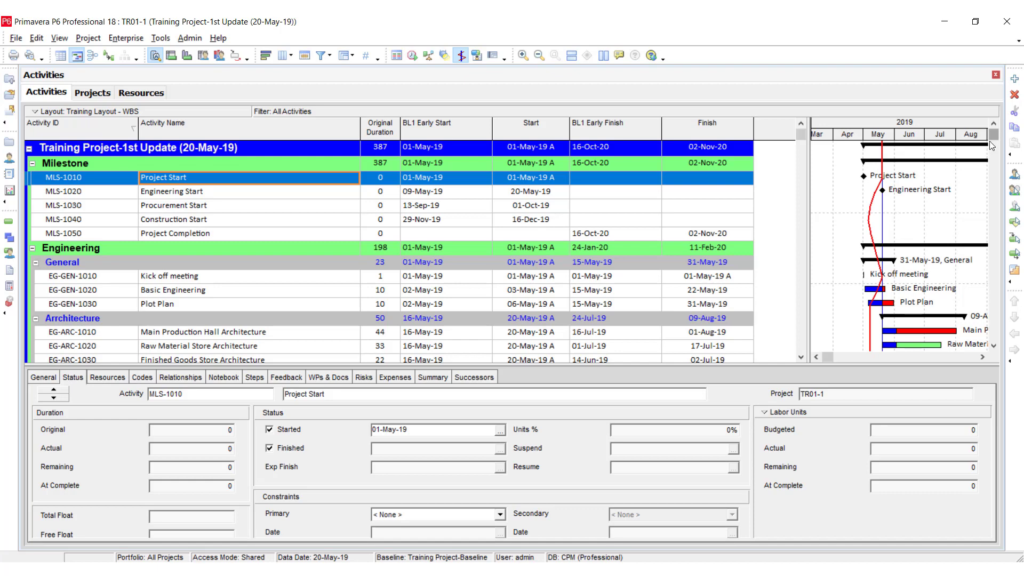
{"action": "scroll", "coordinate": [989, 144], "scroll_direction": "down", "scroll_amount": 4}
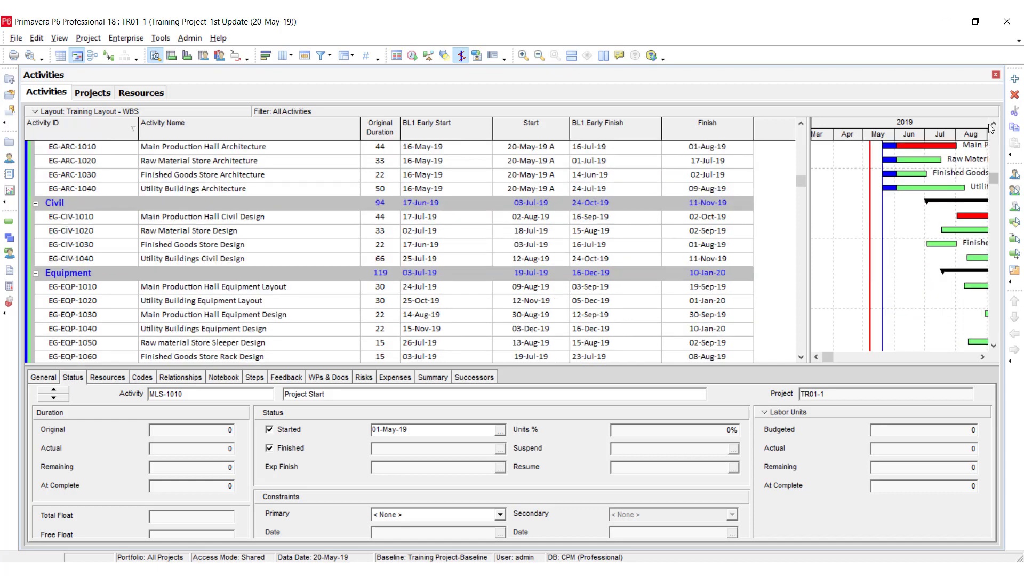
{"action": "left_click_drag", "start_coordinate": [994, 174], "coordinate": [996, 126]}
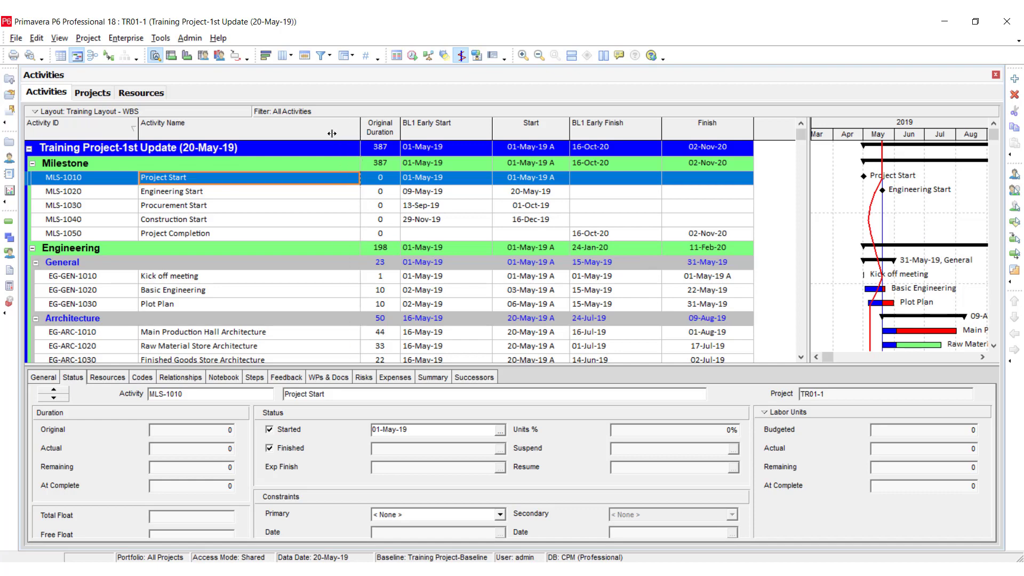
{"action": "left_click_drag", "start_coordinate": [317, 135], "coordinate": [315, 135]}
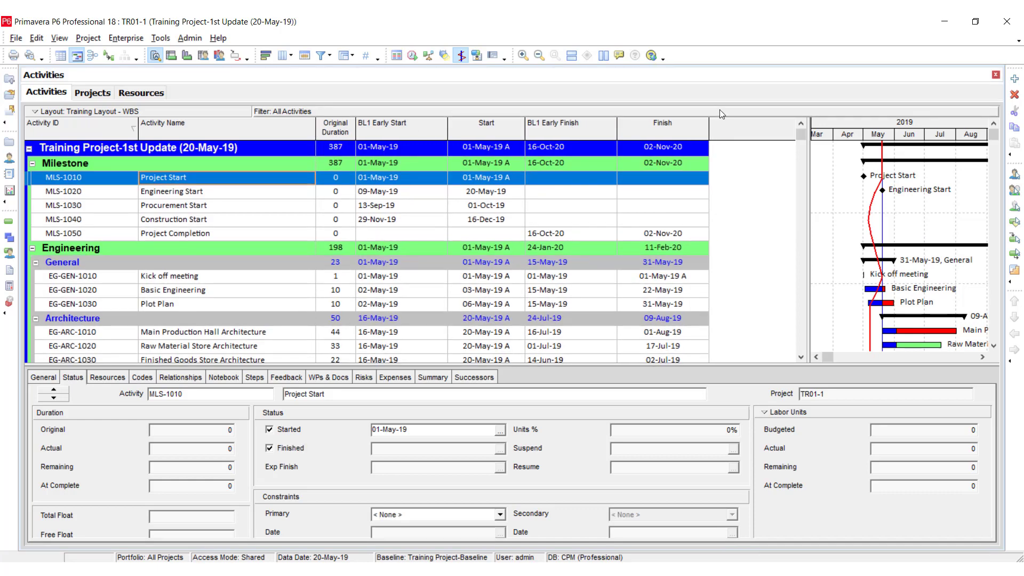
Add BL Project Start/Finish, finish variance, % complete, SPI and cost columns, then reveal the Gantt.
{"action": "right_click", "coordinate": [719, 123]}
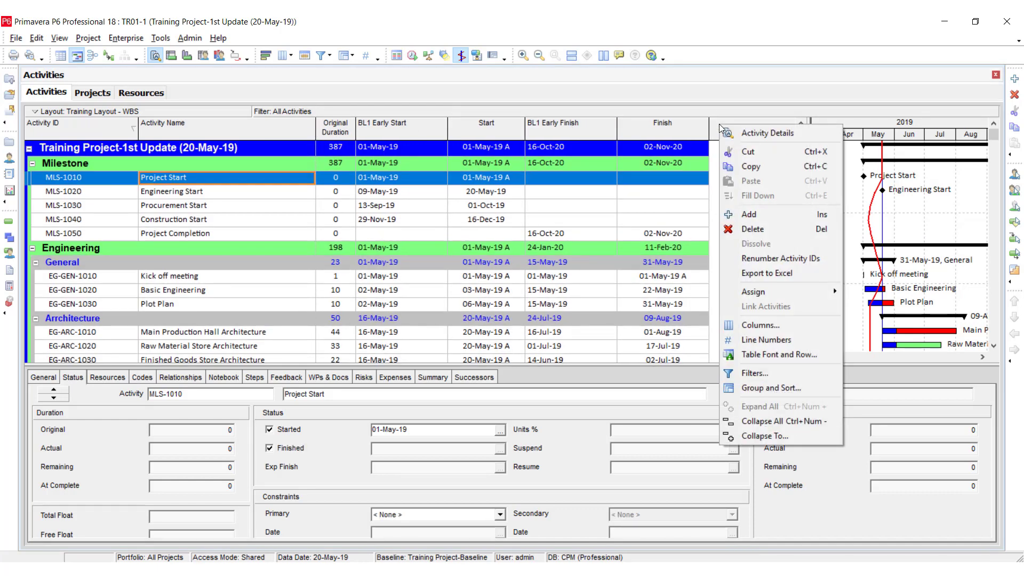
{"action": "left_click", "coordinate": [770, 325]}
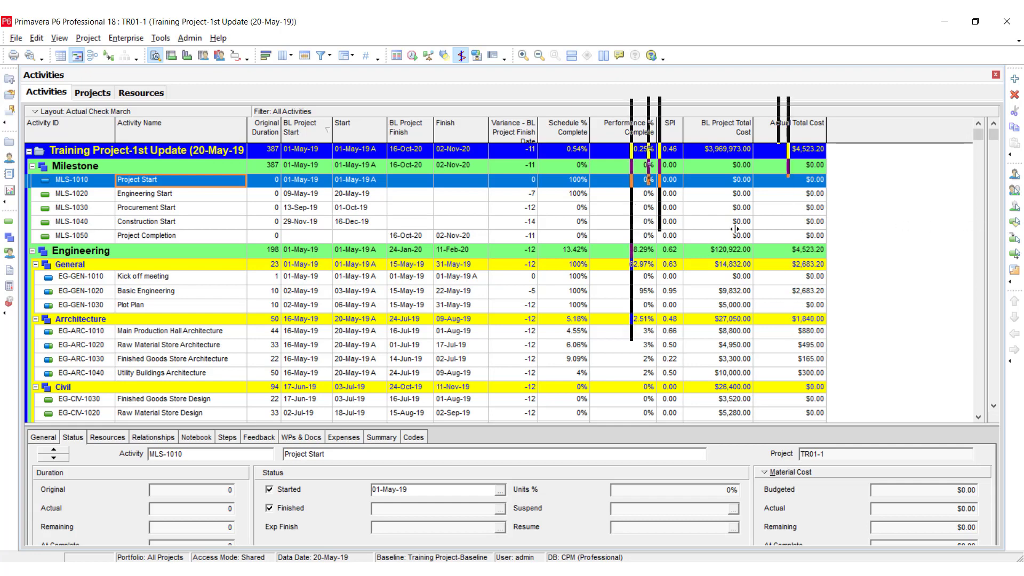
{"action": "left_click_drag", "start_coordinate": [575, 243], "coordinate": [574, 242]}
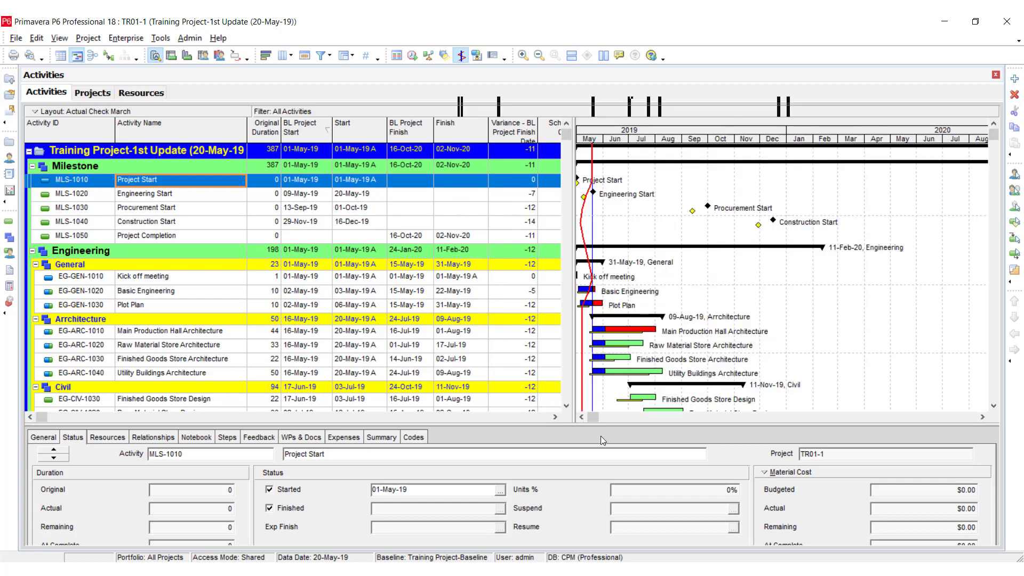
{"action": "left_click_drag", "start_coordinate": [594, 425], "coordinate": [593, 423]}
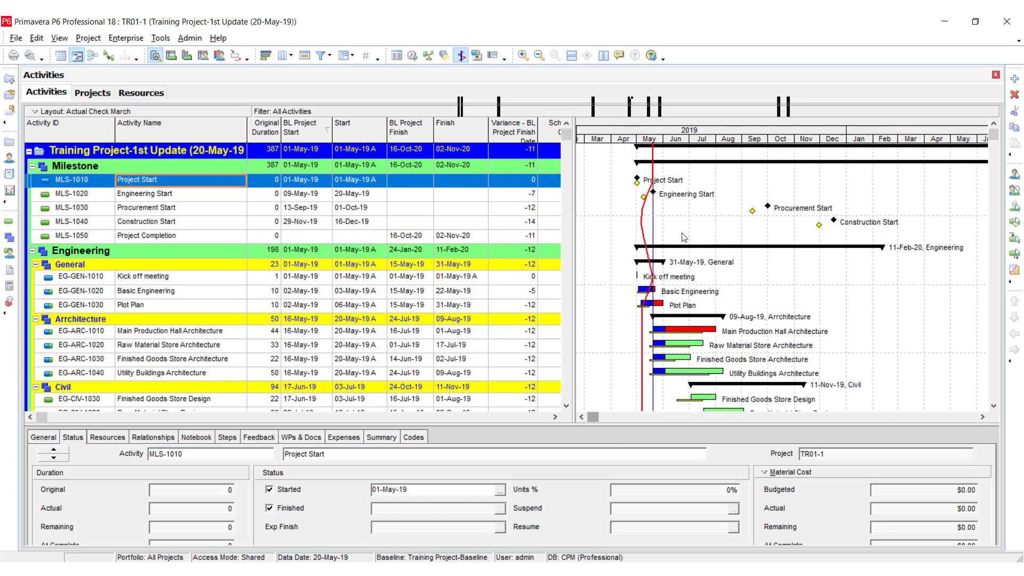
{"action": "right_click", "coordinate": [804, 264]}
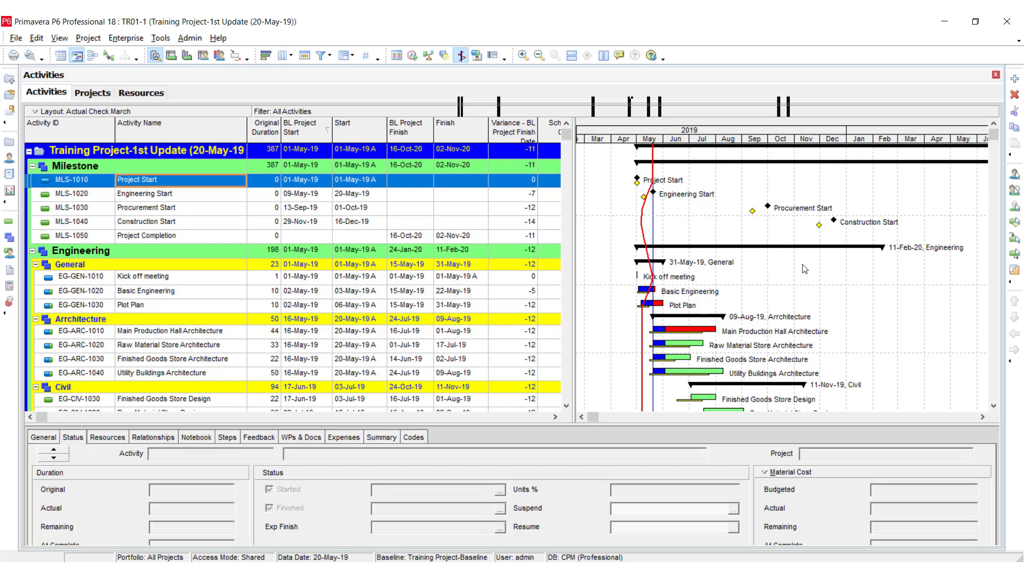
{"action": "left_click", "coordinate": [816, 292]}
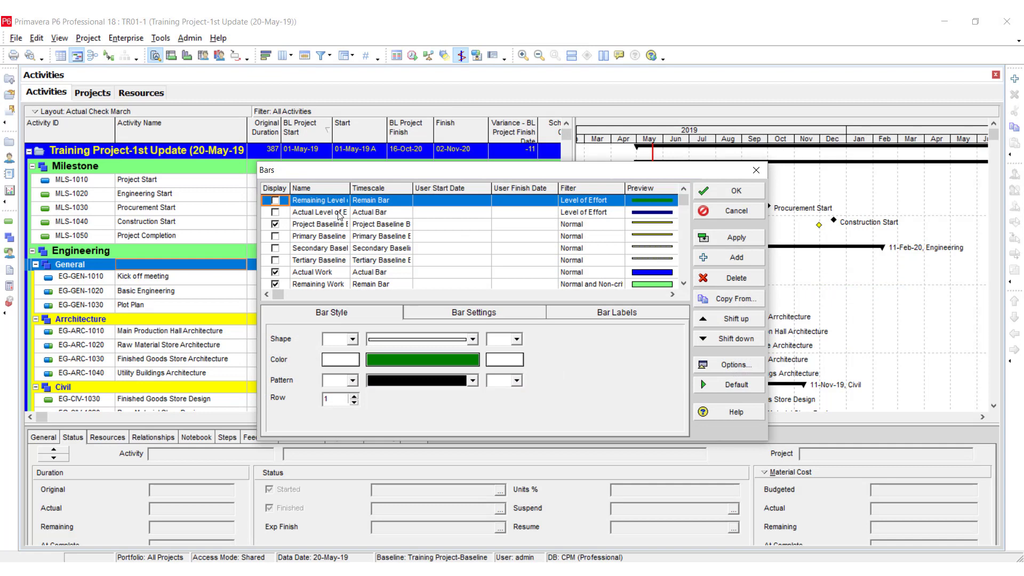
{"action": "left_click", "coordinate": [283, 226]}
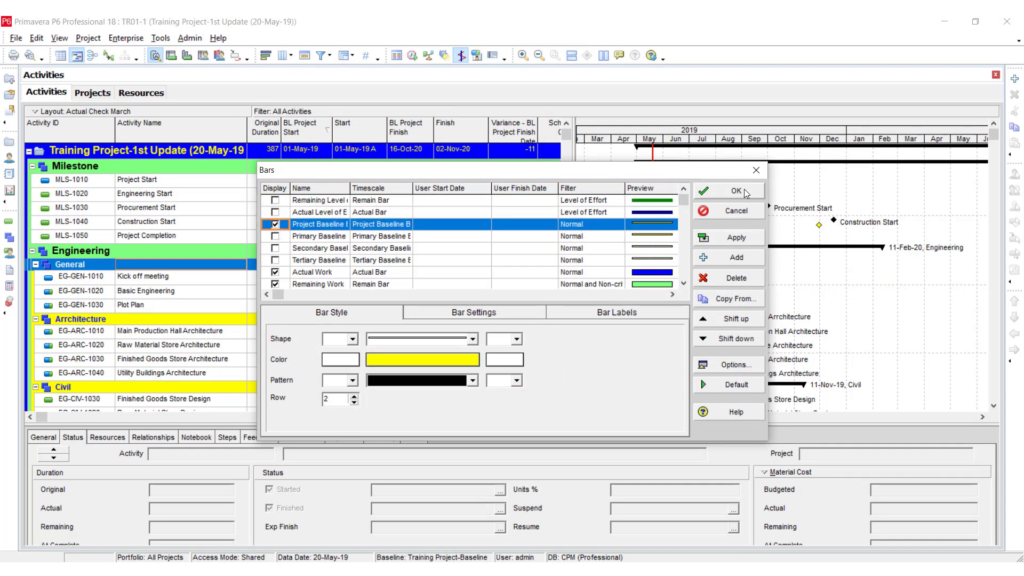
{"action": "left_click", "coordinate": [744, 192]}
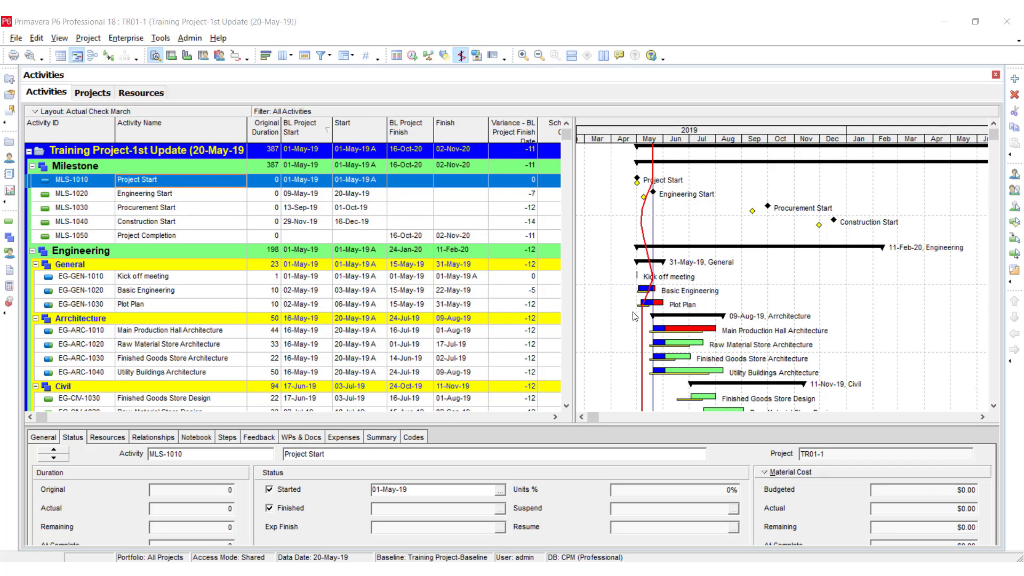
Widen the table through Actual Total Cost, redrawing the progress line on the Gantt chart.
{"action": "left_click_drag", "start_coordinate": [755, 283], "coordinate": [757, 283]}
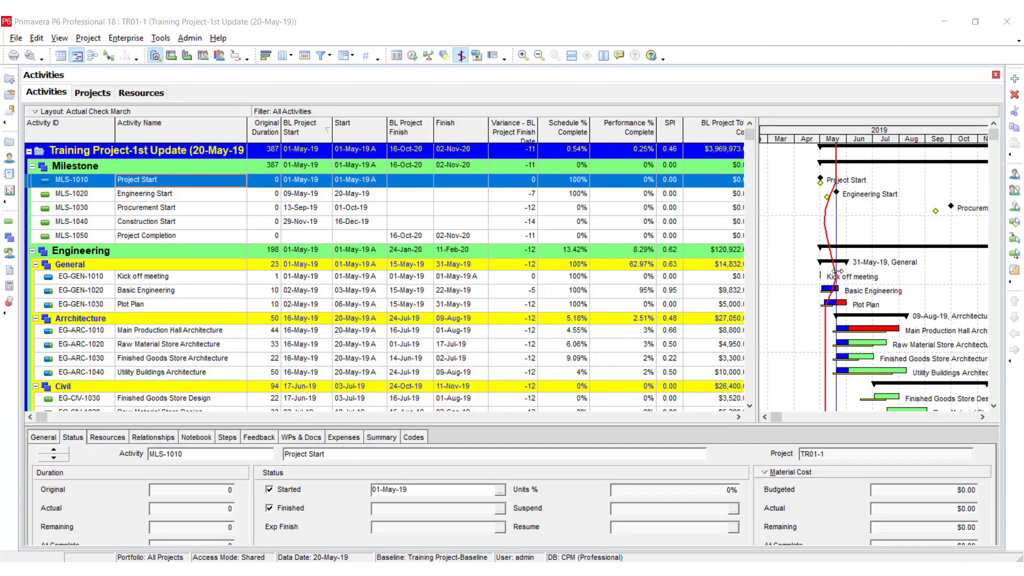
{"action": "left_click", "coordinate": [463, 60]}
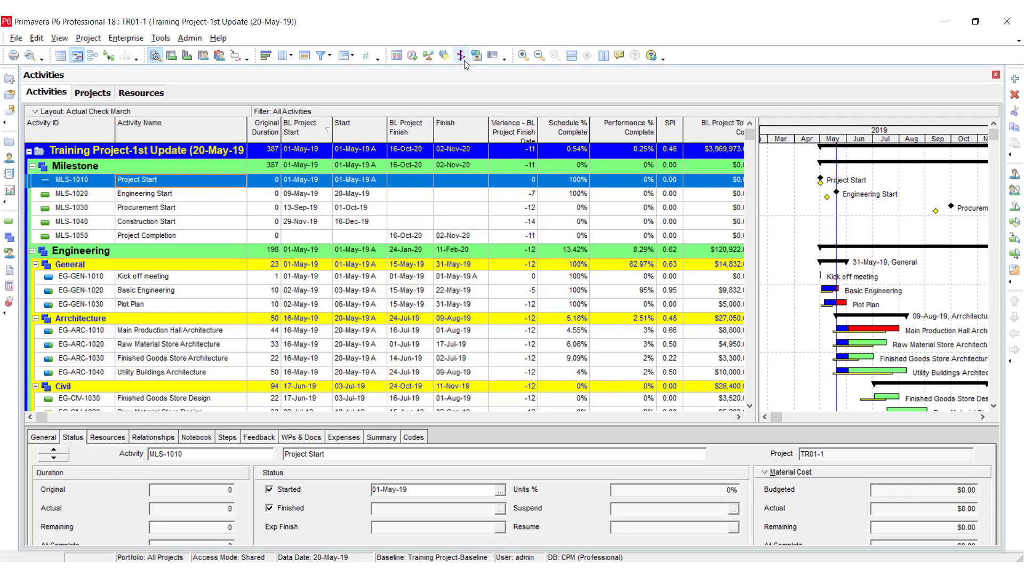
{"action": "left_click", "coordinate": [462, 60]}
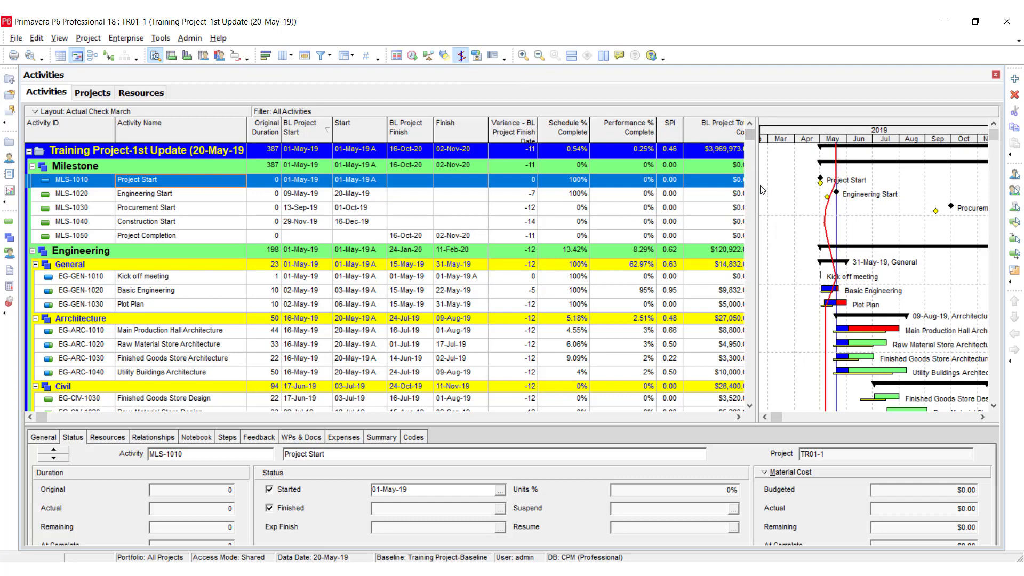
{"action": "left_click_drag", "start_coordinate": [856, 181], "coordinate": [856, 181]}
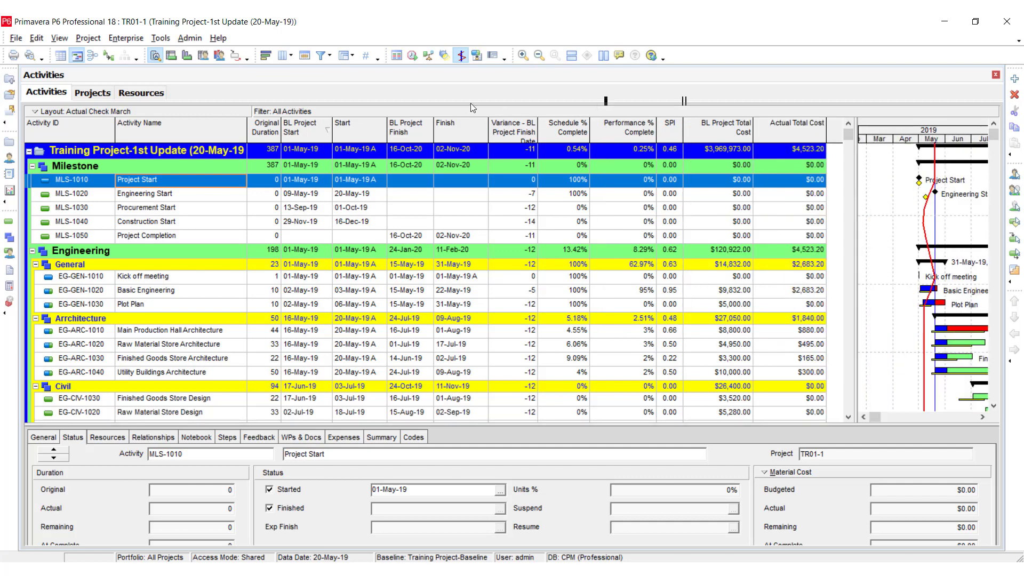